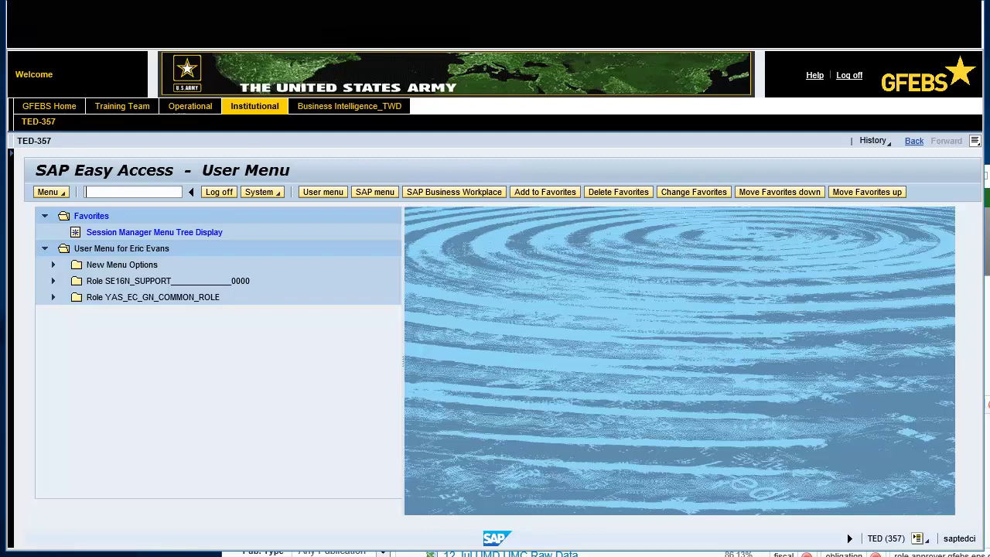
Step: Open Create Purchase Requisition with transaction ME51N
text(me51n)
key(Return)
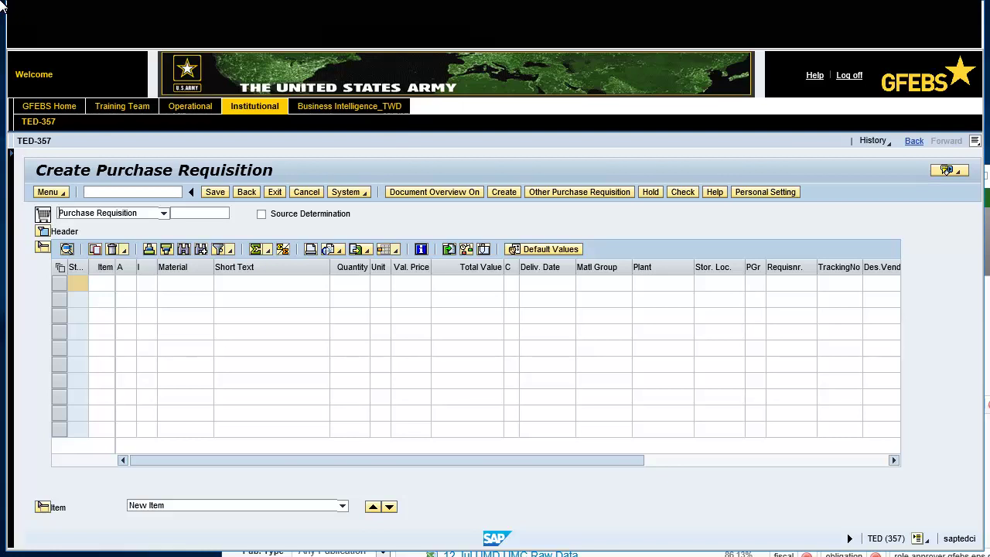
Step: Set the document type to Outbound MIPR PR and write the 1 Aug - 21 Sep 2018 funding header note with the POC's name
click(164, 215)
click(140, 352)
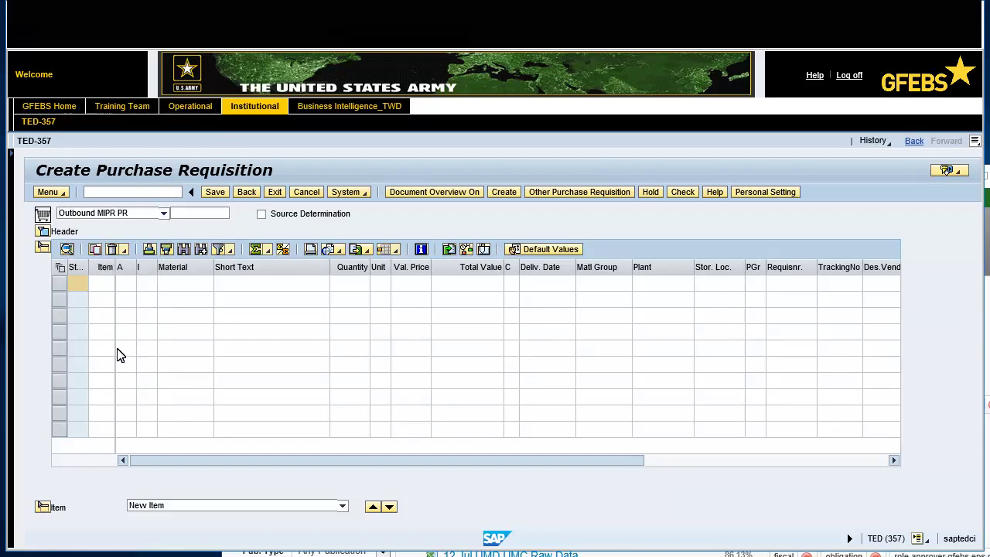
click(43, 230)
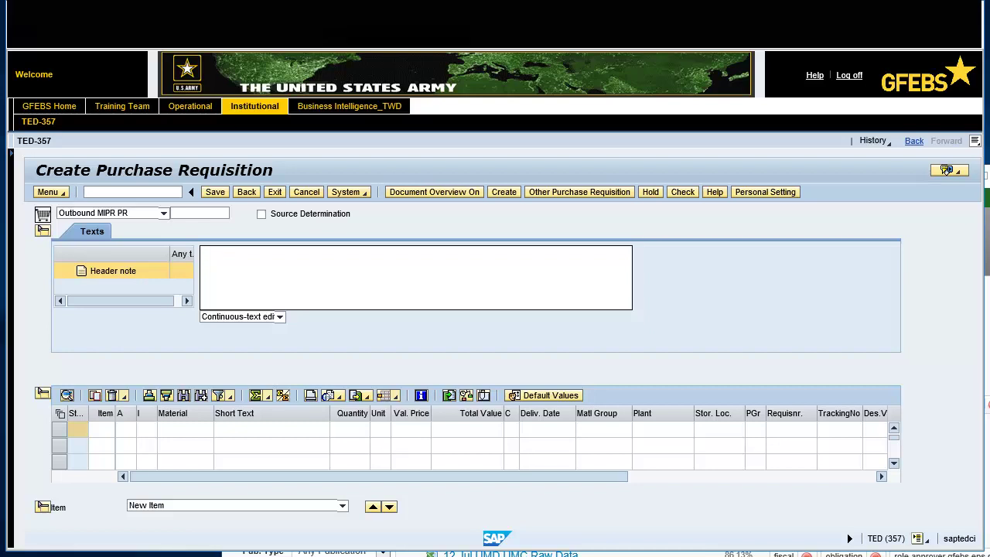
text(Funding for Design and Engineering Serv)
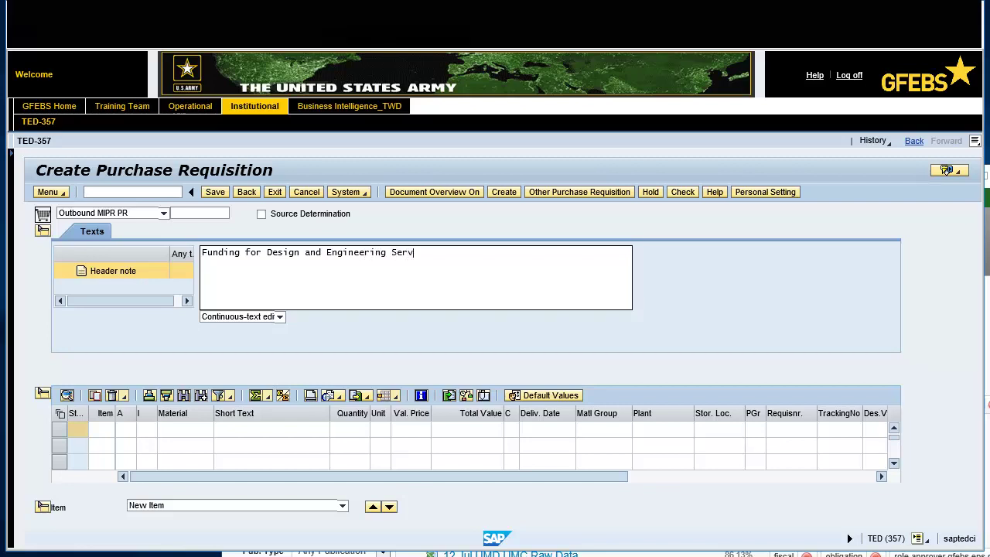
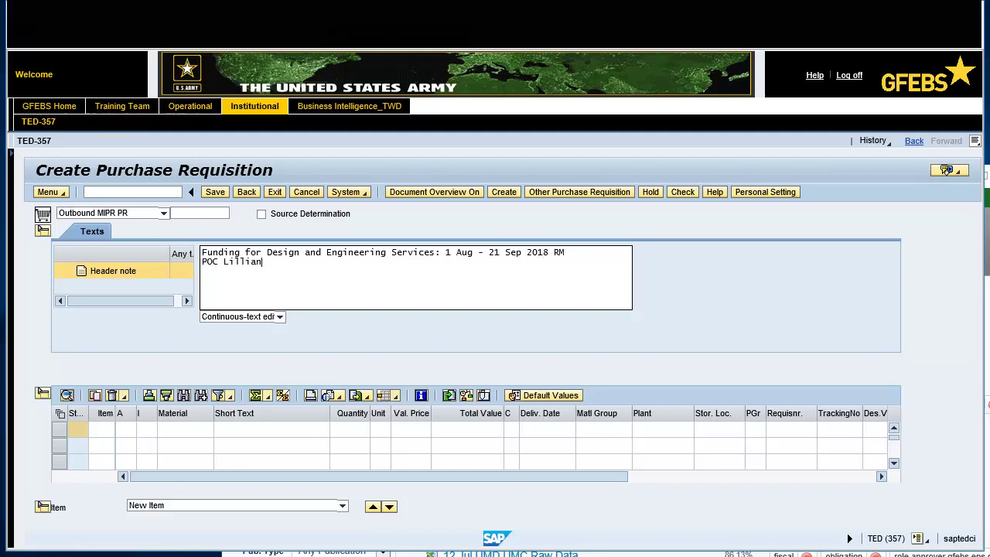
Step: Enter item 1 as category P, 'Design and Engineering Services', quantity 1 AU, total value 10000
click(126, 429)
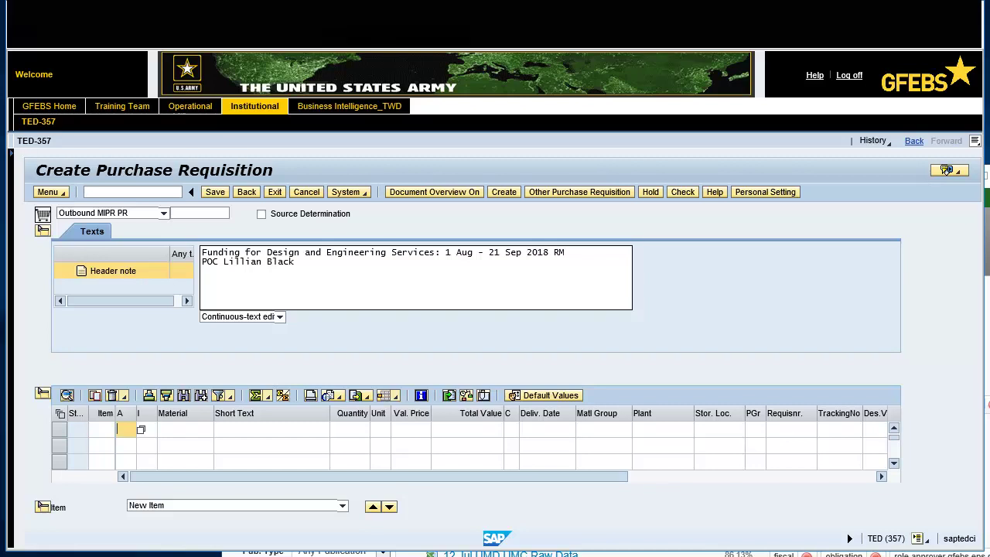
text(p)
click(232, 429)
text(Des)
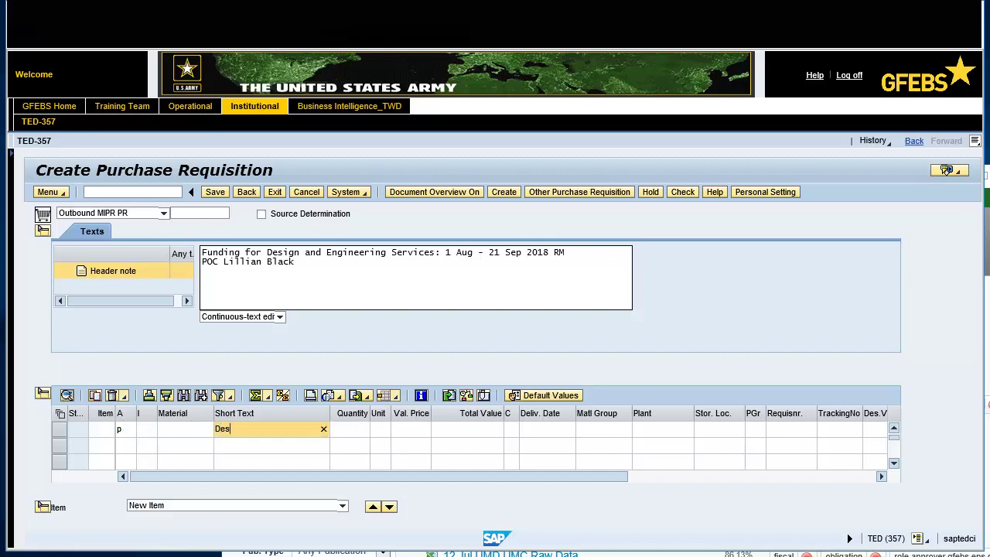
text(ign and Engineering Services)
click(351, 431)
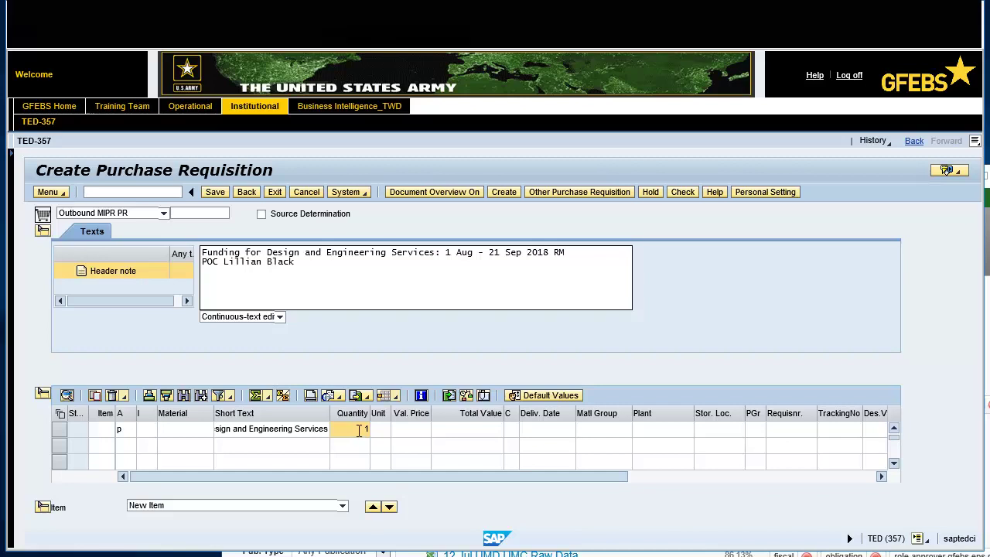
click(384, 430)
text(au)
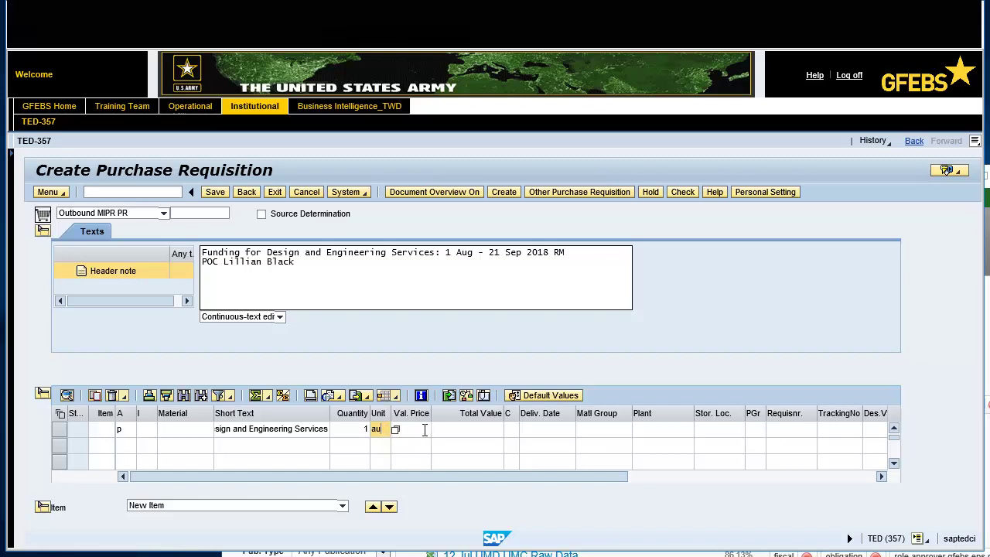
click(470, 430)
text(70000)
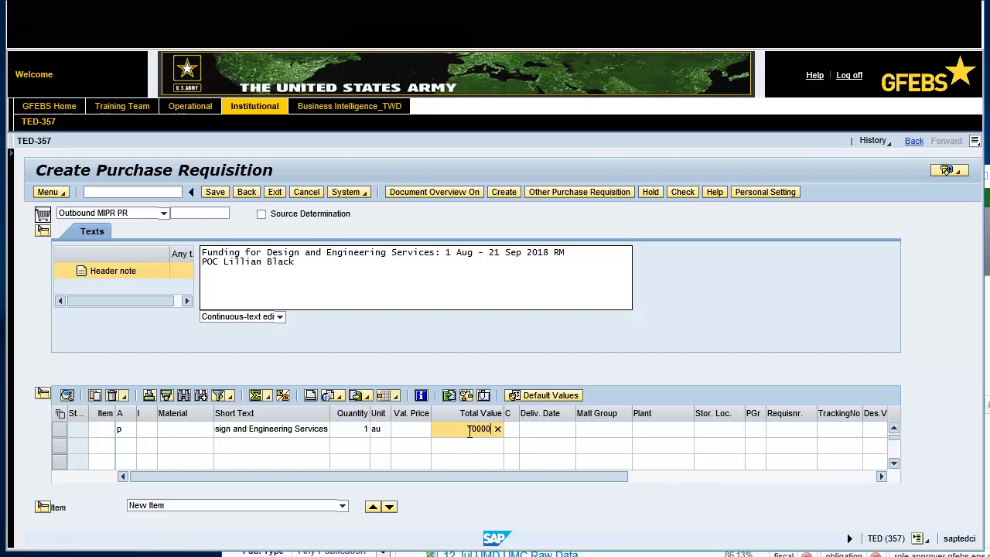
Step: Give item 1 delivery date 08/01/2018, material group 2547 and plant JCK1 (Fort Jackson)
click(539, 429)
text(8/1/2018)
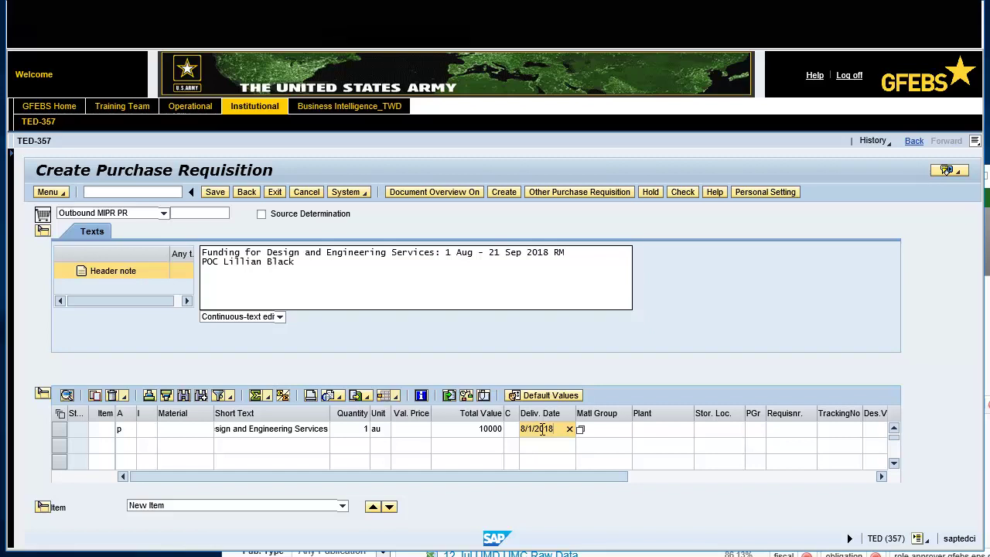
click(619, 429)
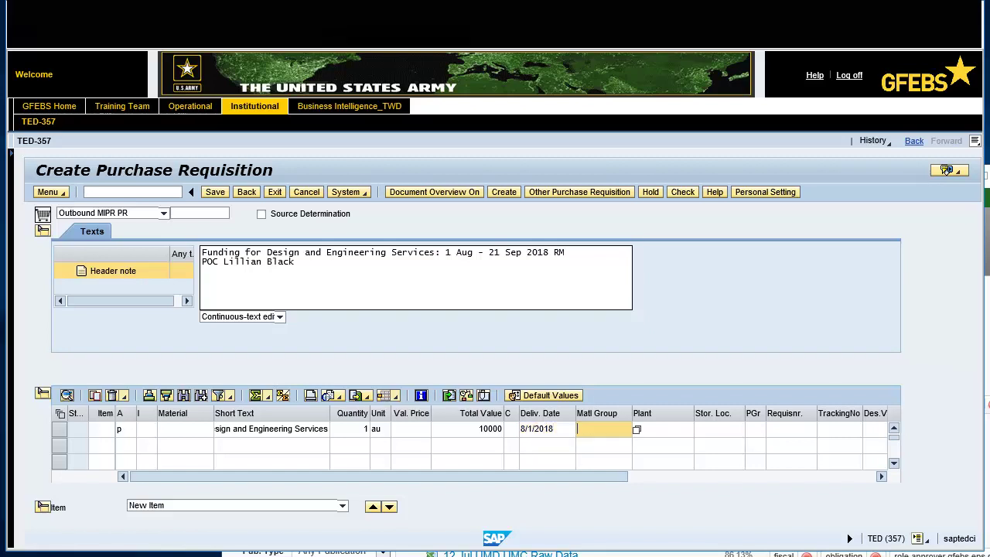
text(2547)
click(681, 429)
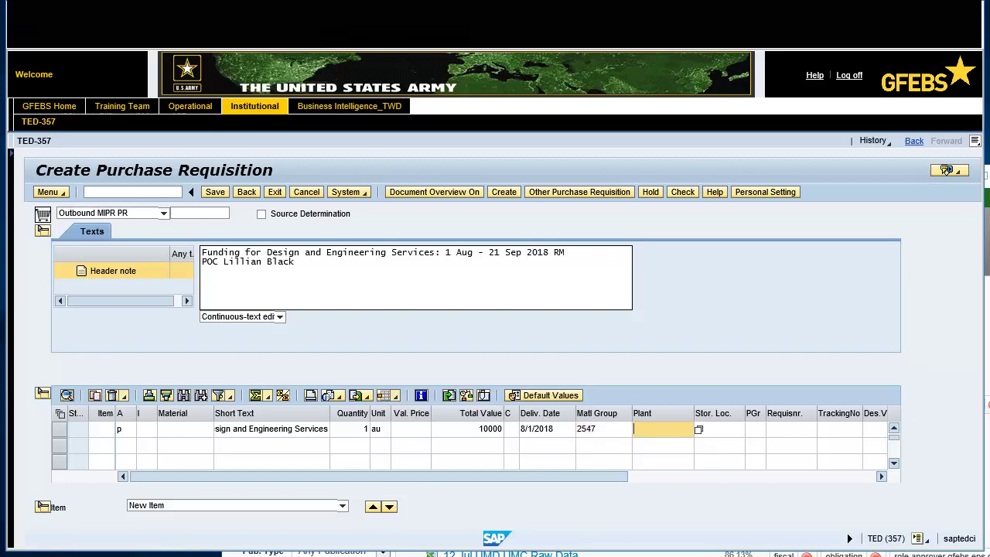
text(jck1)
Step: Set purchasing group 24C, the requisitioner's user ID and desired vendor W87JNL, then validate the item
click(750, 429)
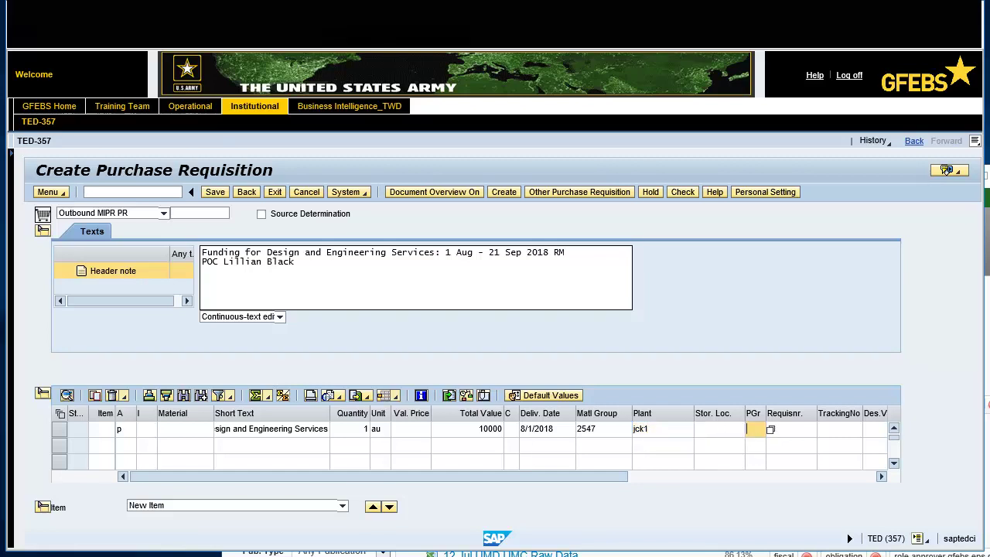
text(24c)
key(Tab)
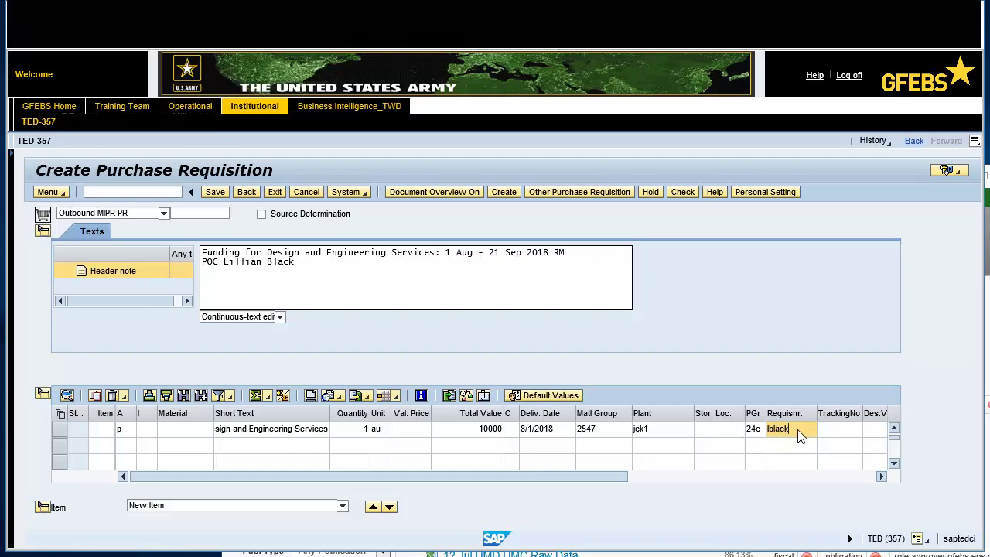
click(881, 476)
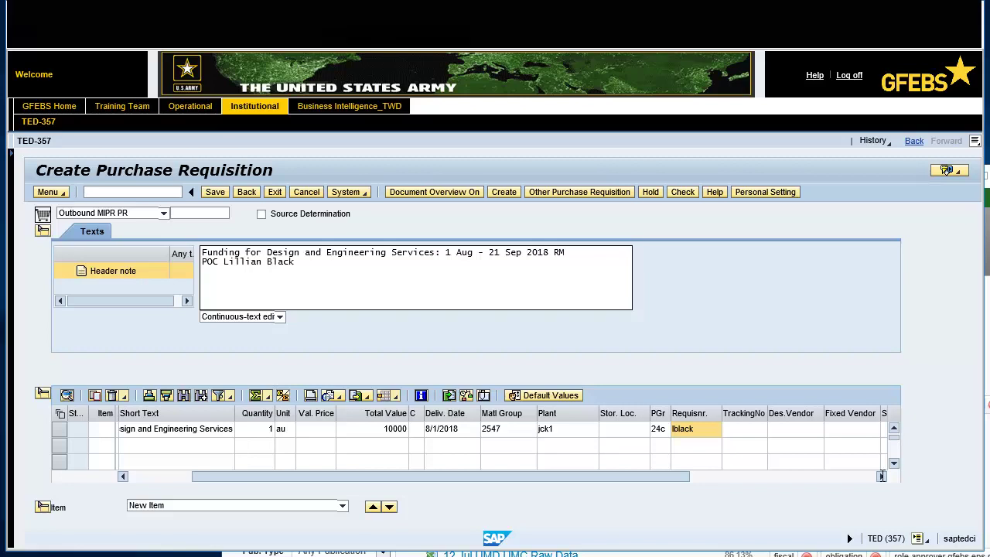
click(812, 429)
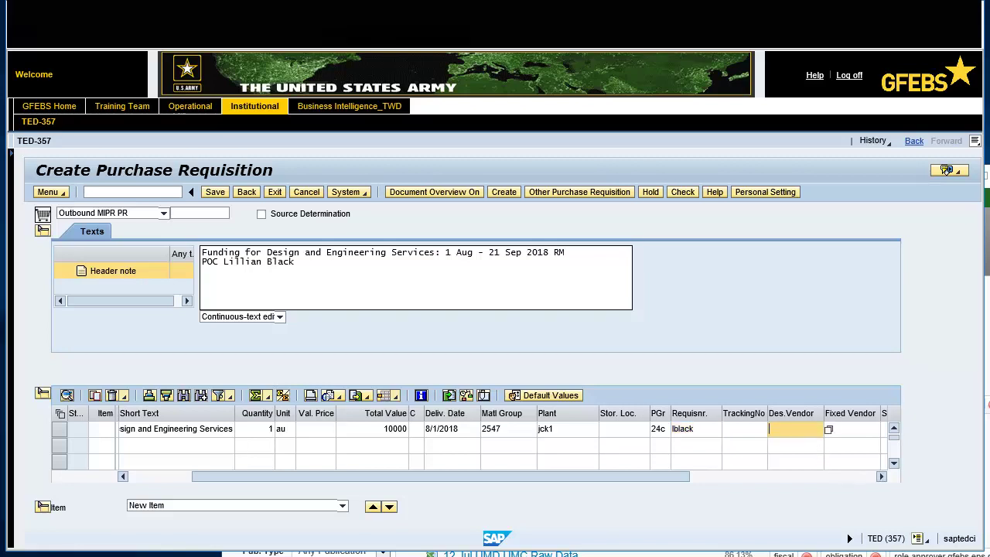
text(w87jnl)
key(Return)
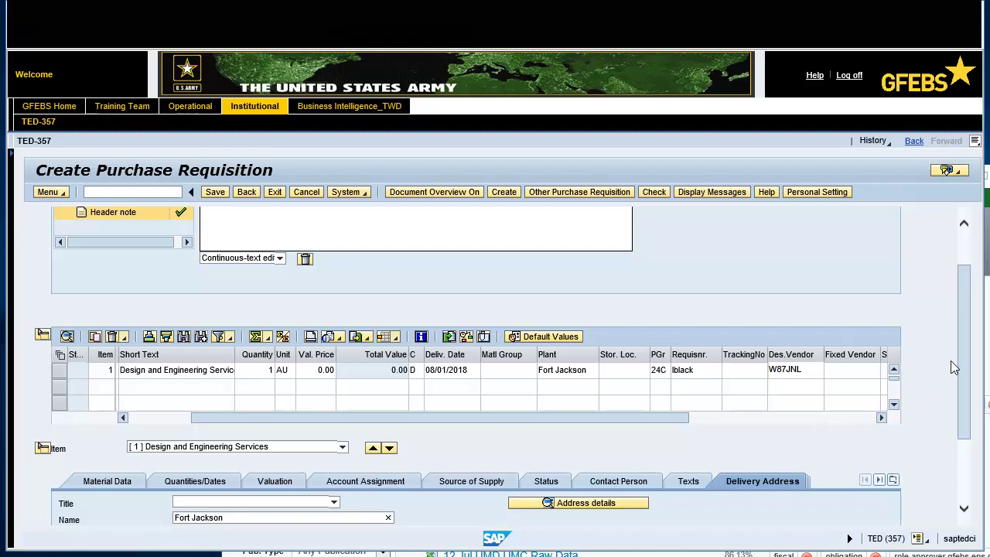
Step: Enter WBS element S.0000022.1 in item 1's account assignment alongside G/L account 6100.2547
scroll(967, 291, down, 3)
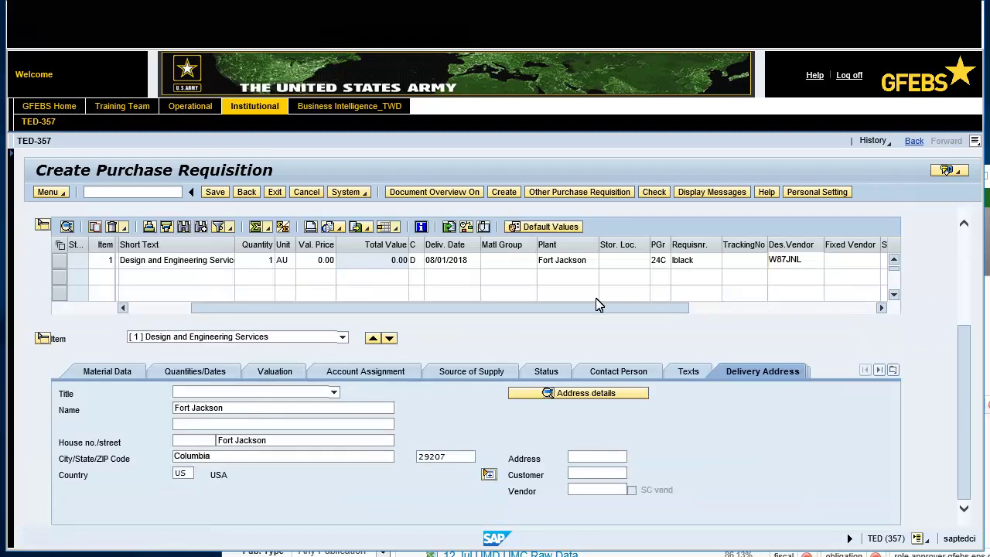
click(374, 372)
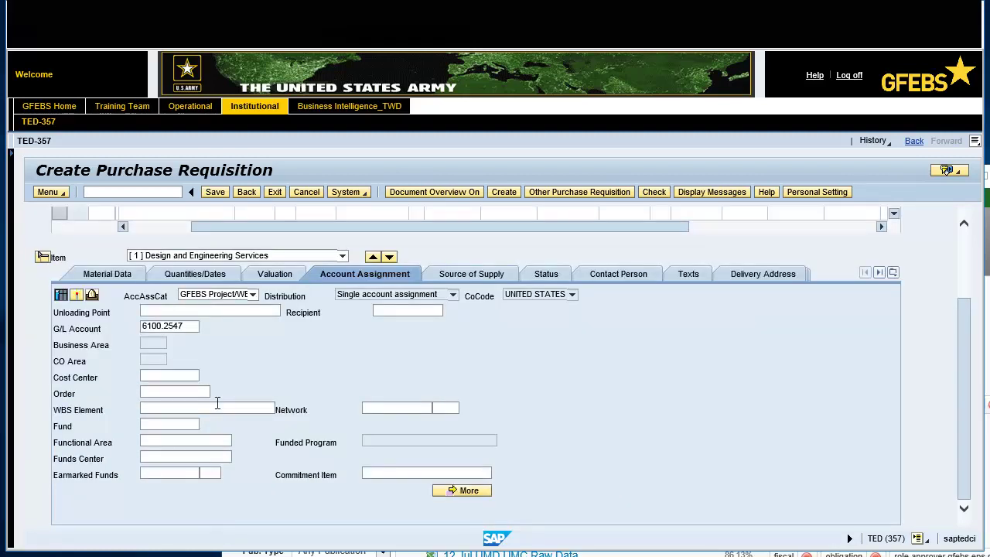
text(S.0000022.1)
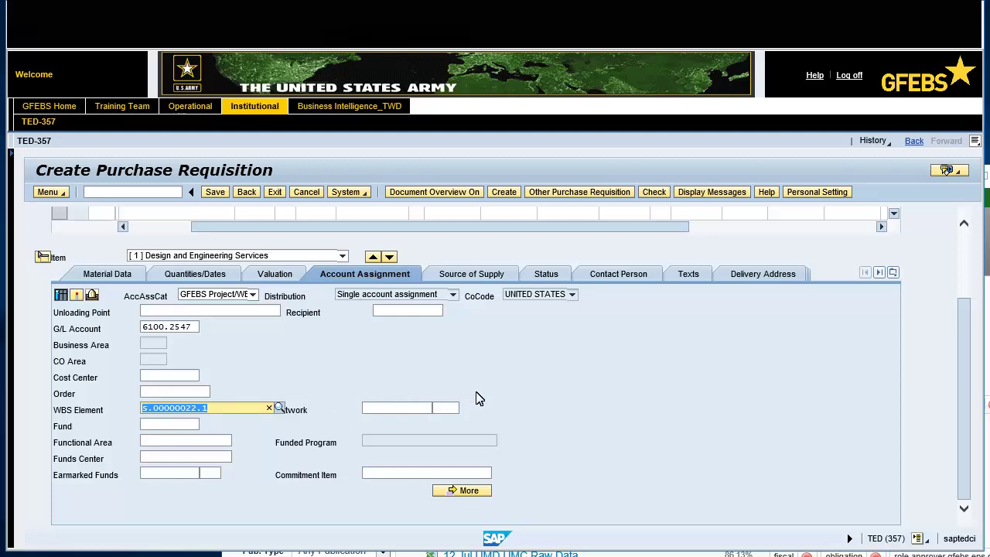
Step: Give the delivery address title Ms., the recipient's name and telephone number, and apply it
click(758, 275)
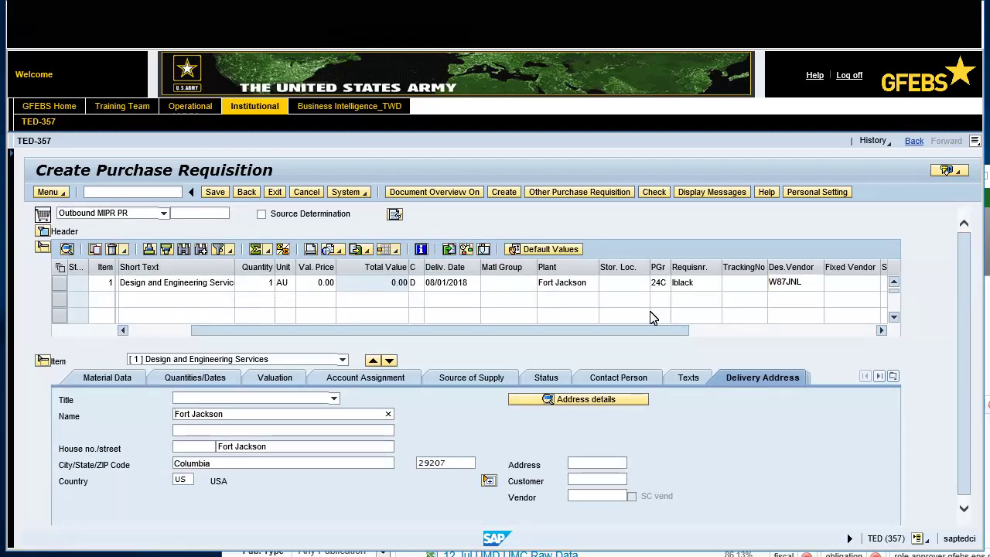
click(622, 400)
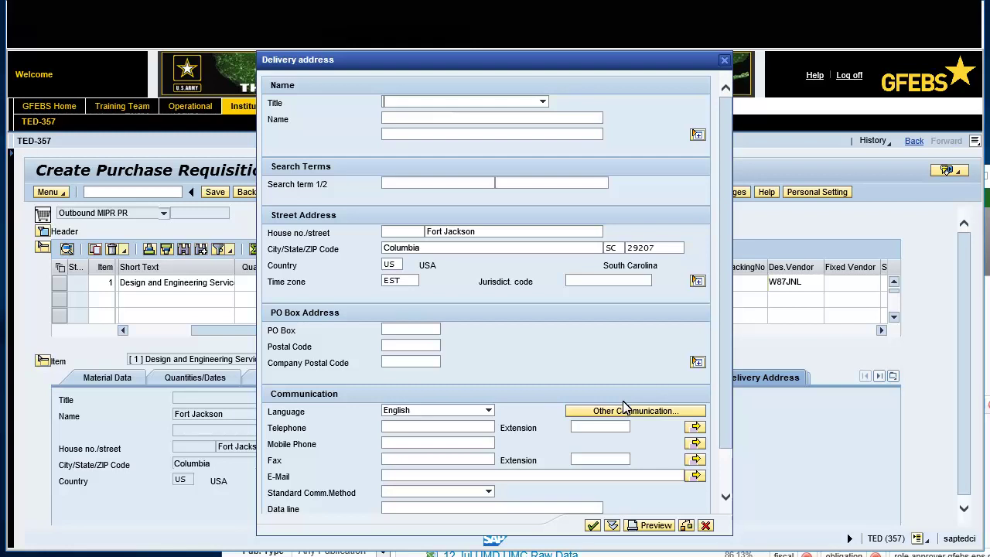
click(543, 102)
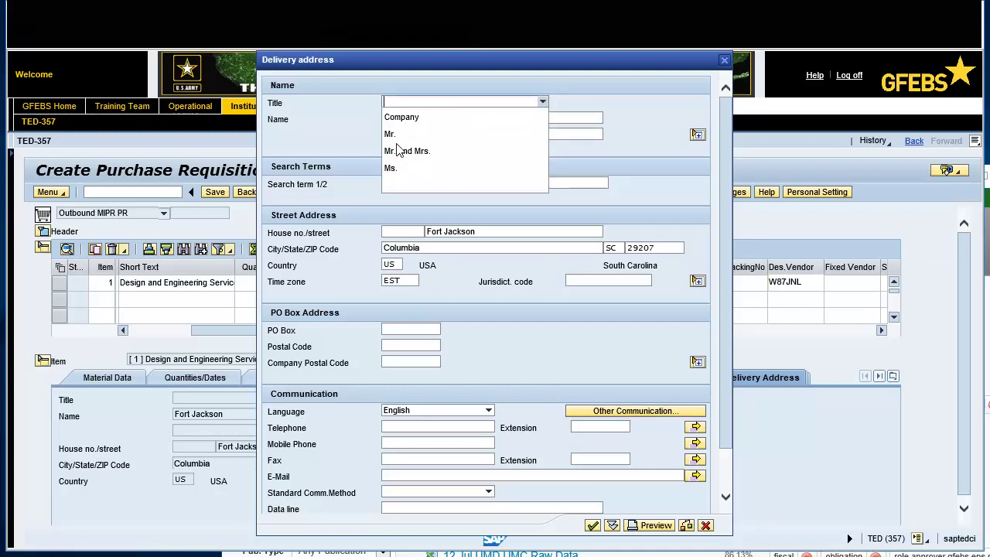
click(391, 168)
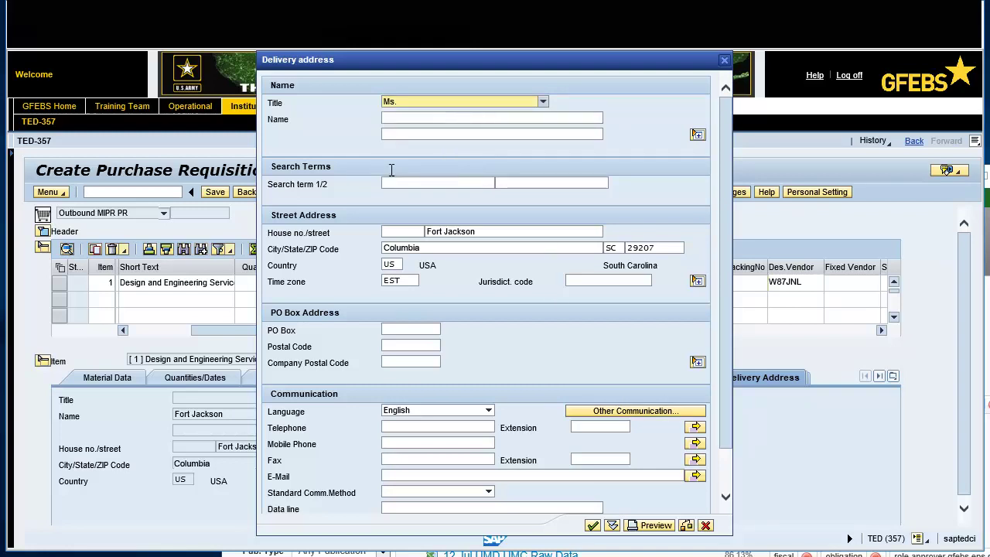
click(437, 120)
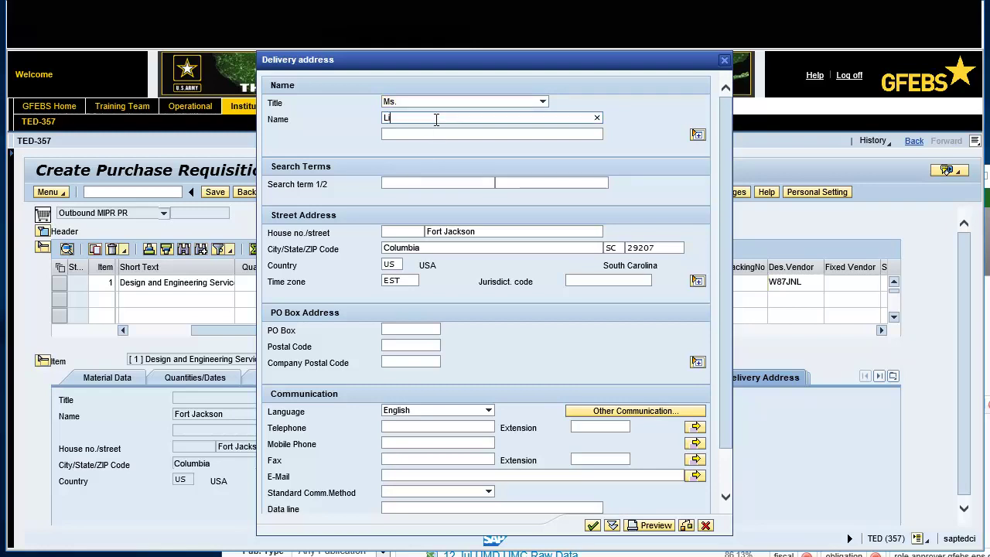
click(416, 426)
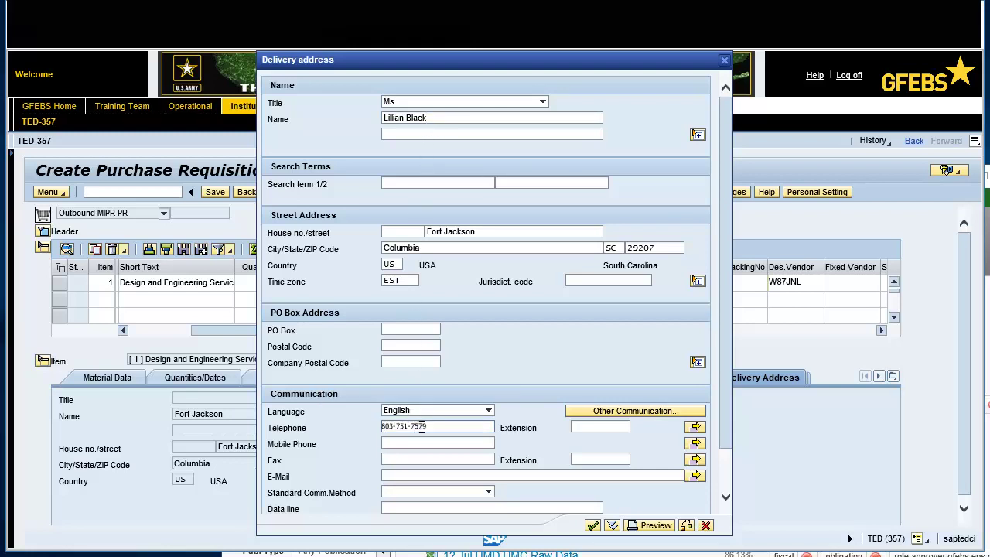
double_click(422, 430)
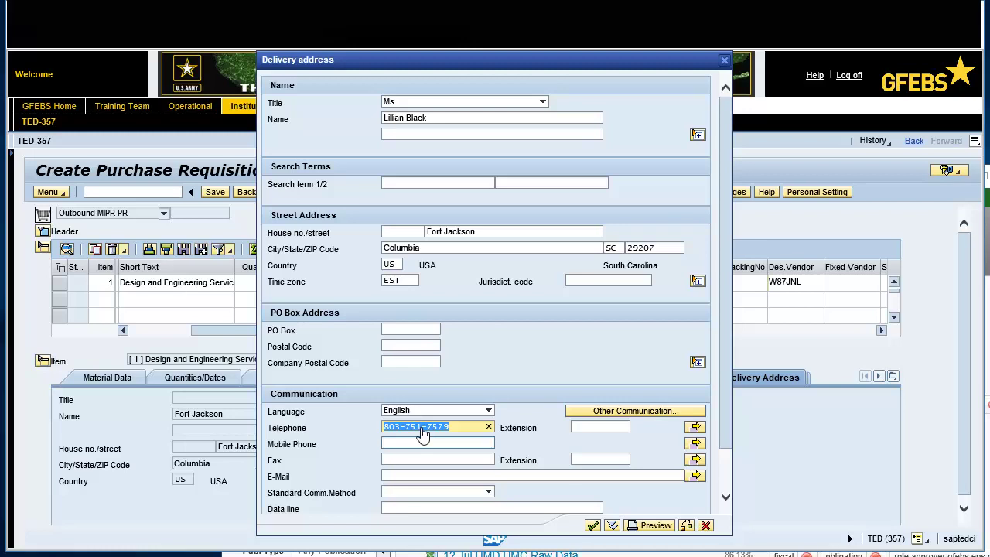
click(592, 525)
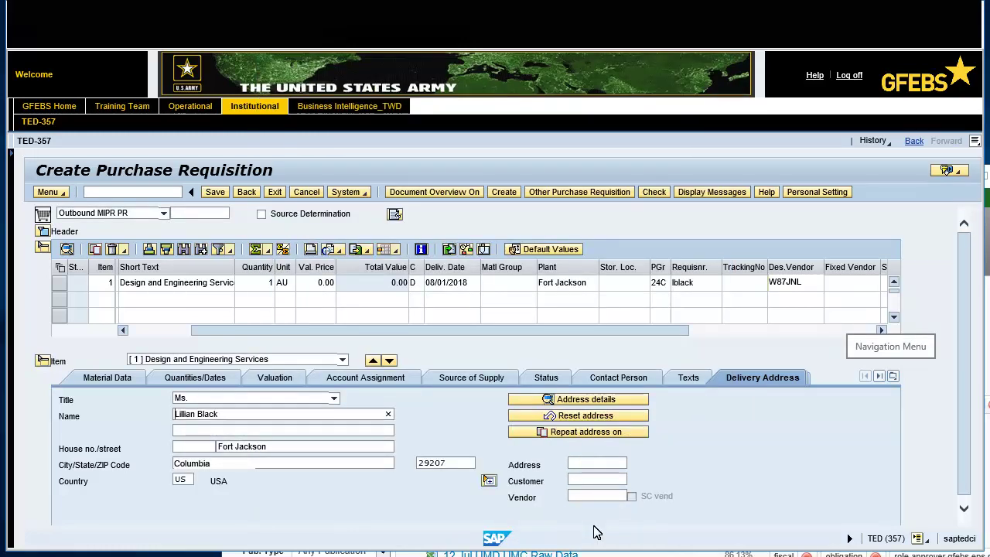
Step: Enter the approving officer's full name and telephone number in the item's Customer Data
click(891, 378)
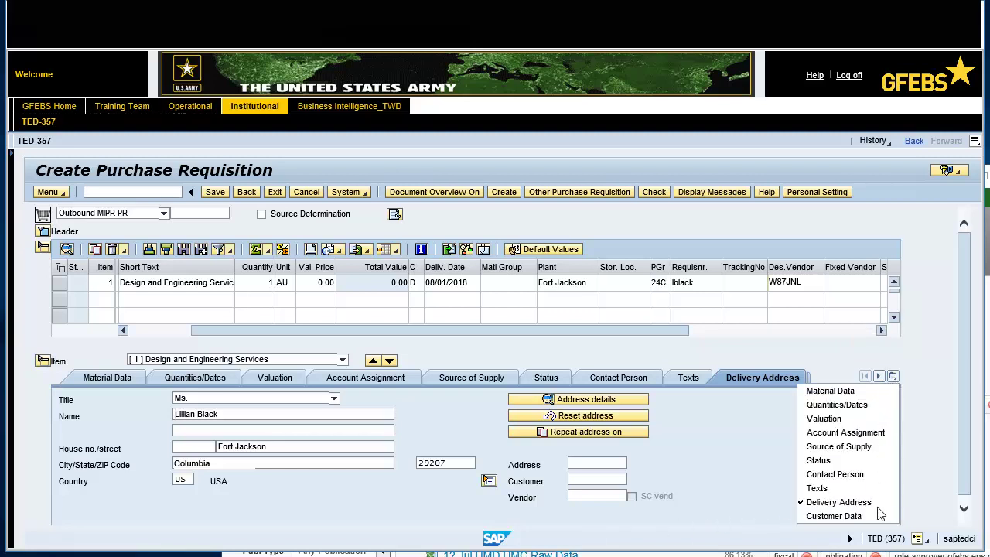
click(875, 516)
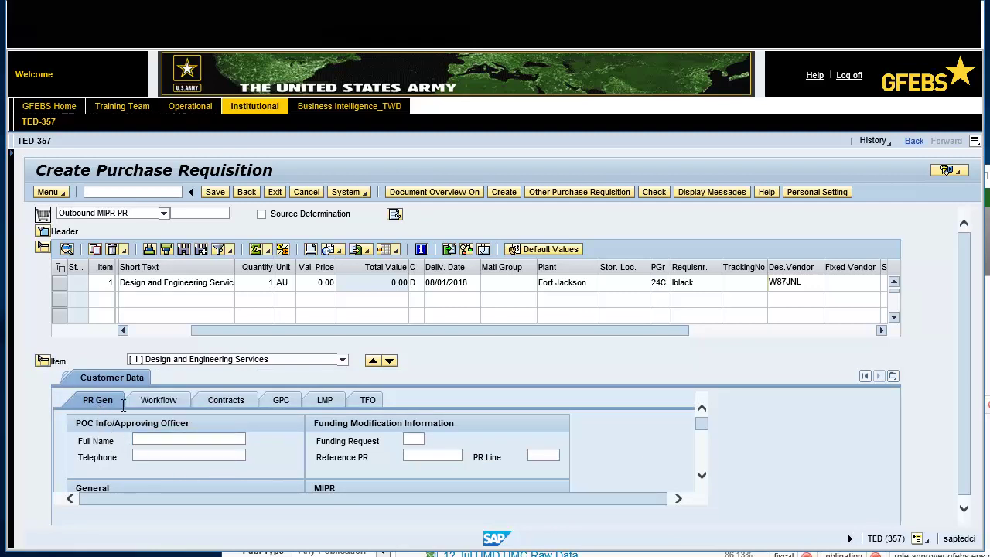
click(137, 438)
key(Escape)
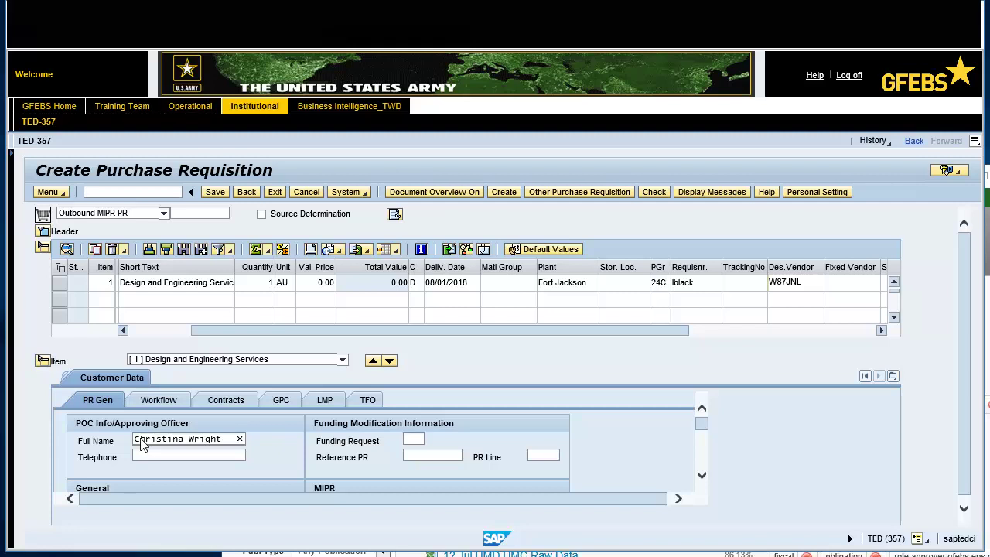
click(210, 457)
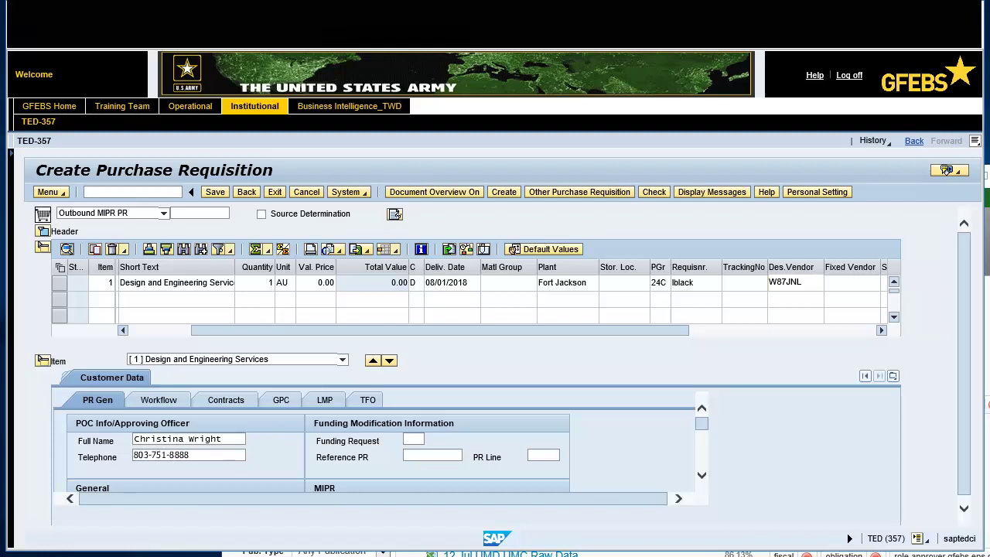
key(Return)
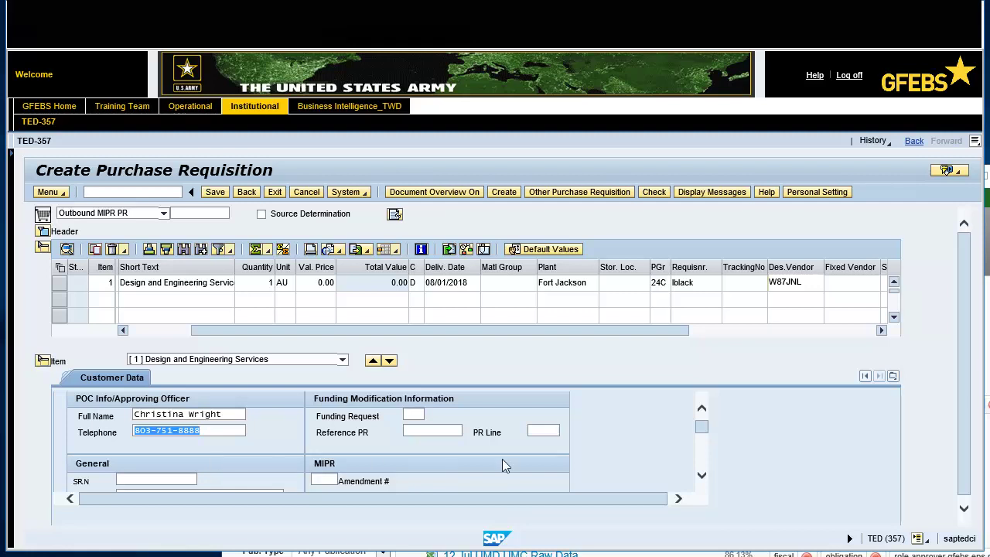
Step: Enter SRN 1 in the General section of the Customer Data
click(702, 475)
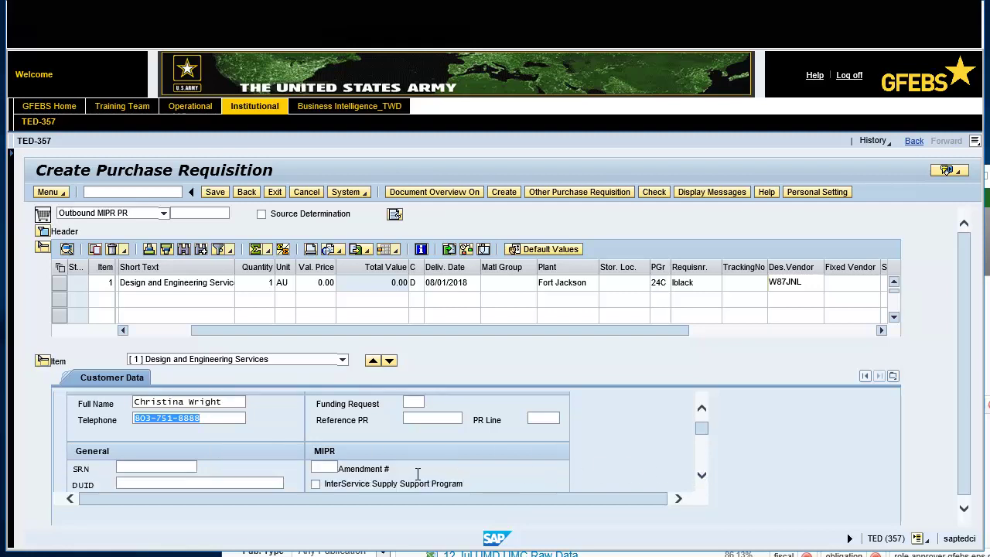
click(154, 466)
text(1)
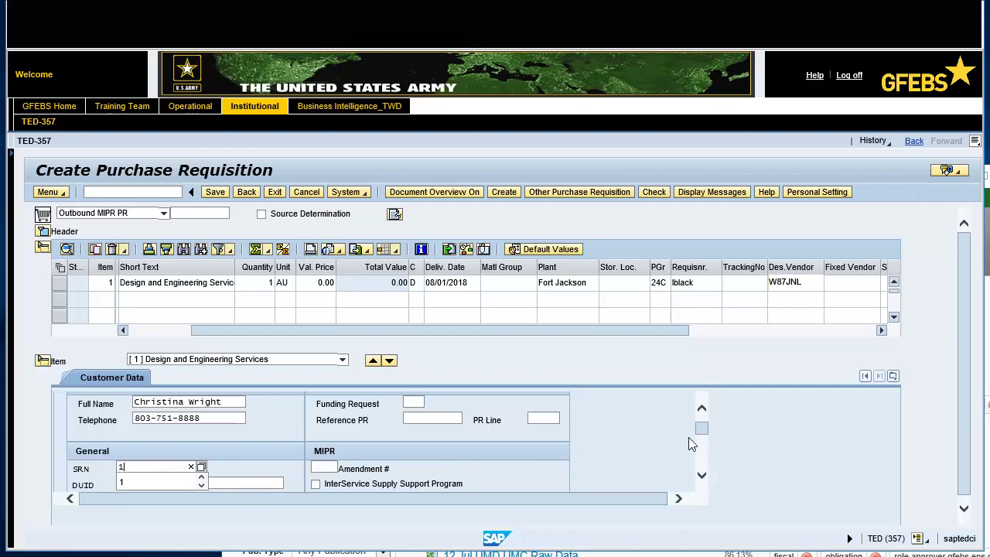
scroll(703, 426, up, 2)
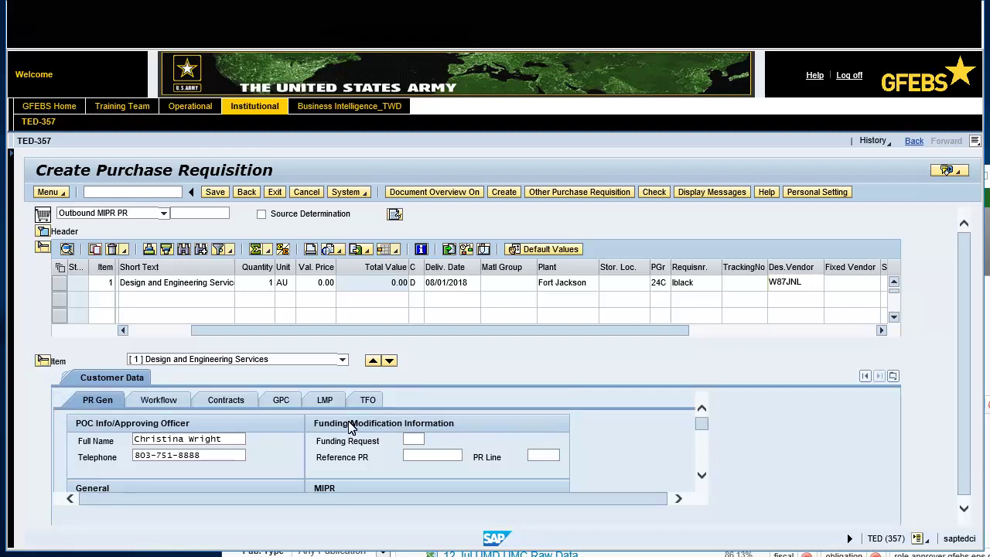
Step: Set Requester/Approval DoDAAC W37N02 on the Workflow tab and save the requisition
click(176, 402)
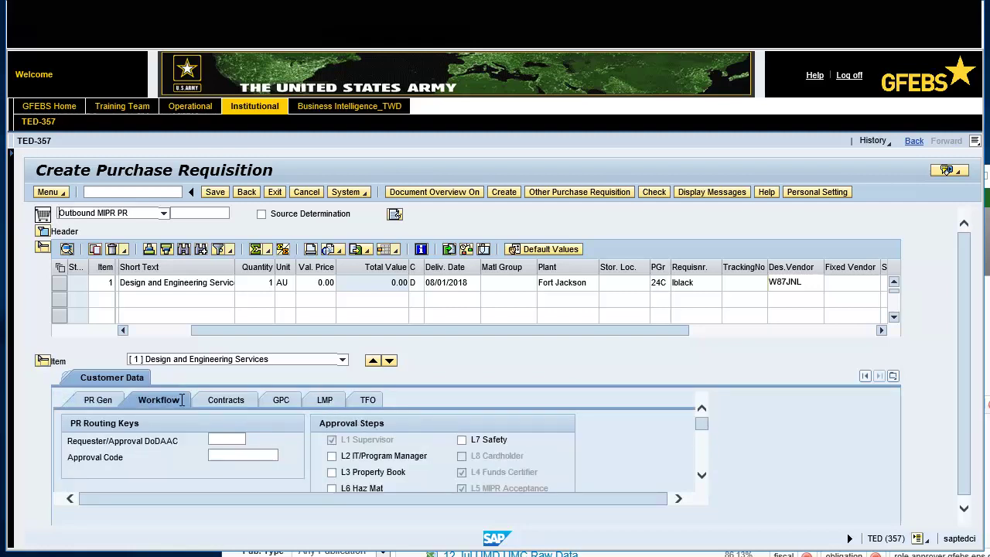
click(225, 439)
text(w37n02)
key(Return)
click(213, 194)
Step: Reopen purchase requisition 102074 through Other Purchase Requisition
click(595, 194)
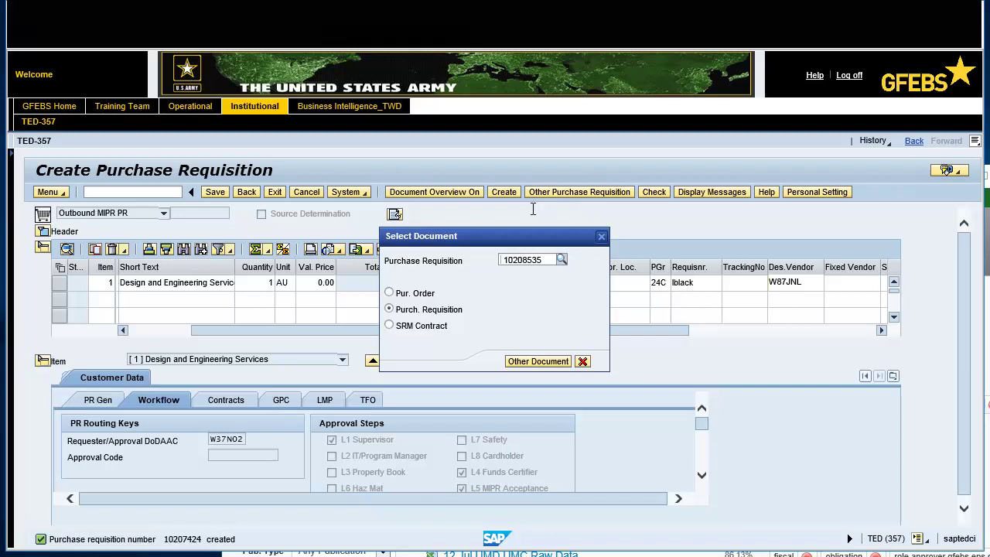
double_click(507, 260)
text(10207424)
key(Return)
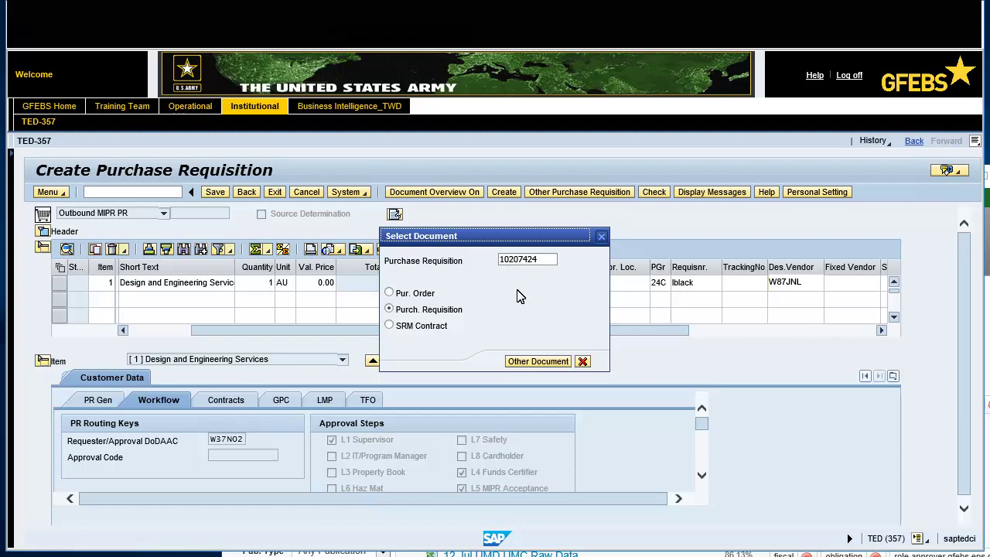
click(525, 361)
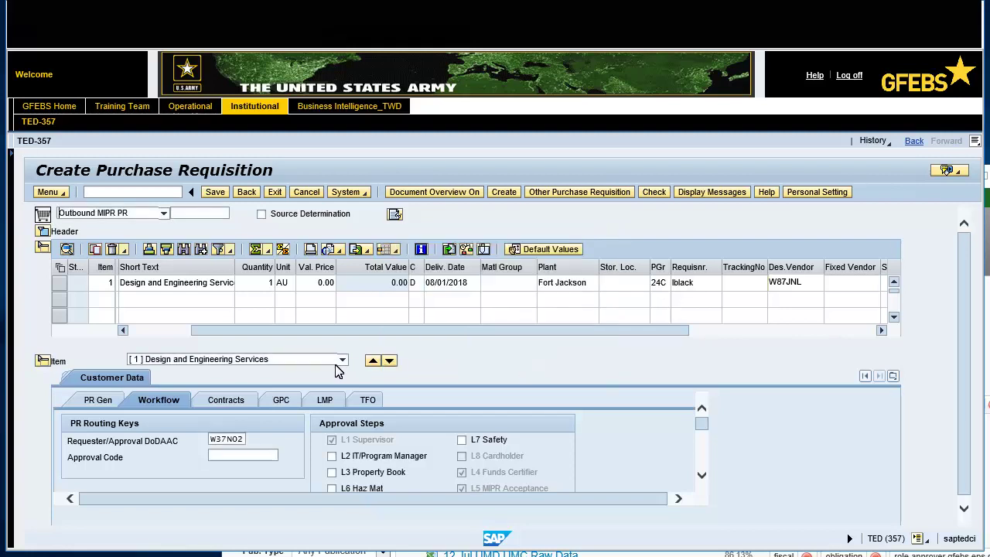
click(94, 402)
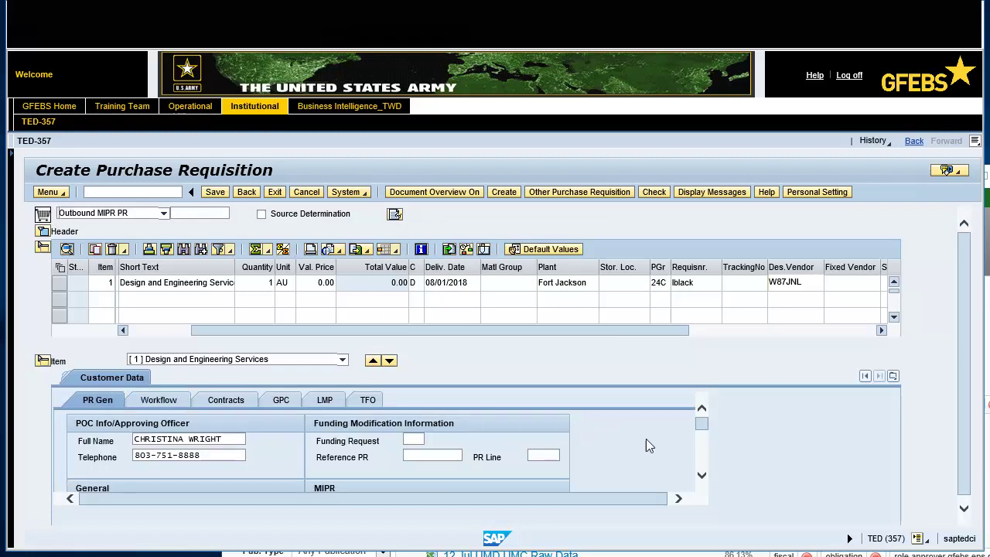
click(702, 474)
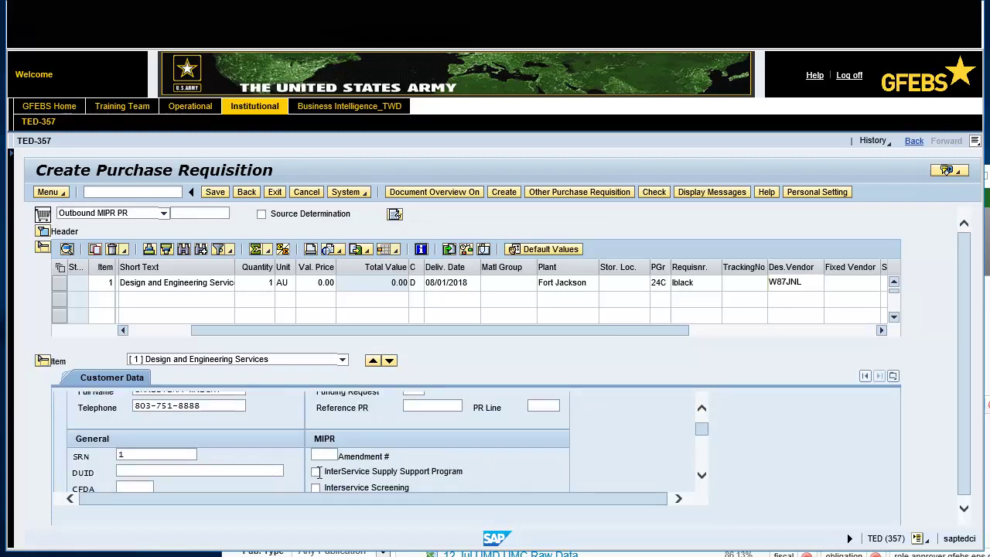
double_click(132, 455)
text(102074240001)
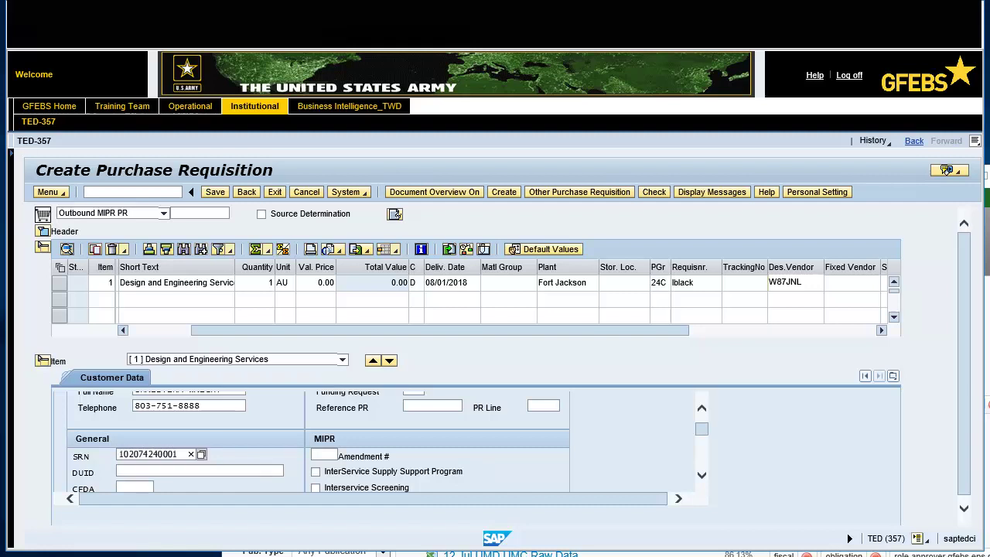
click(212, 193)
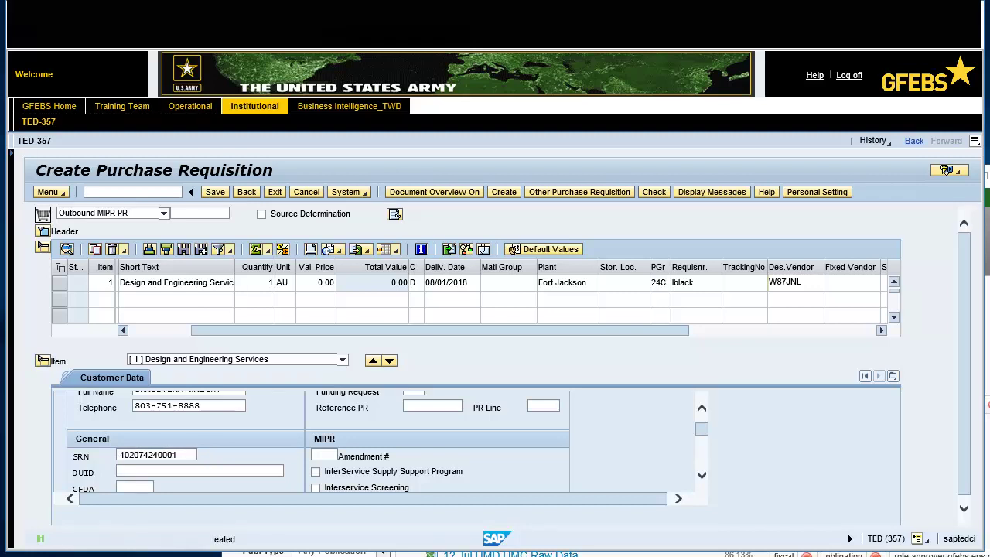